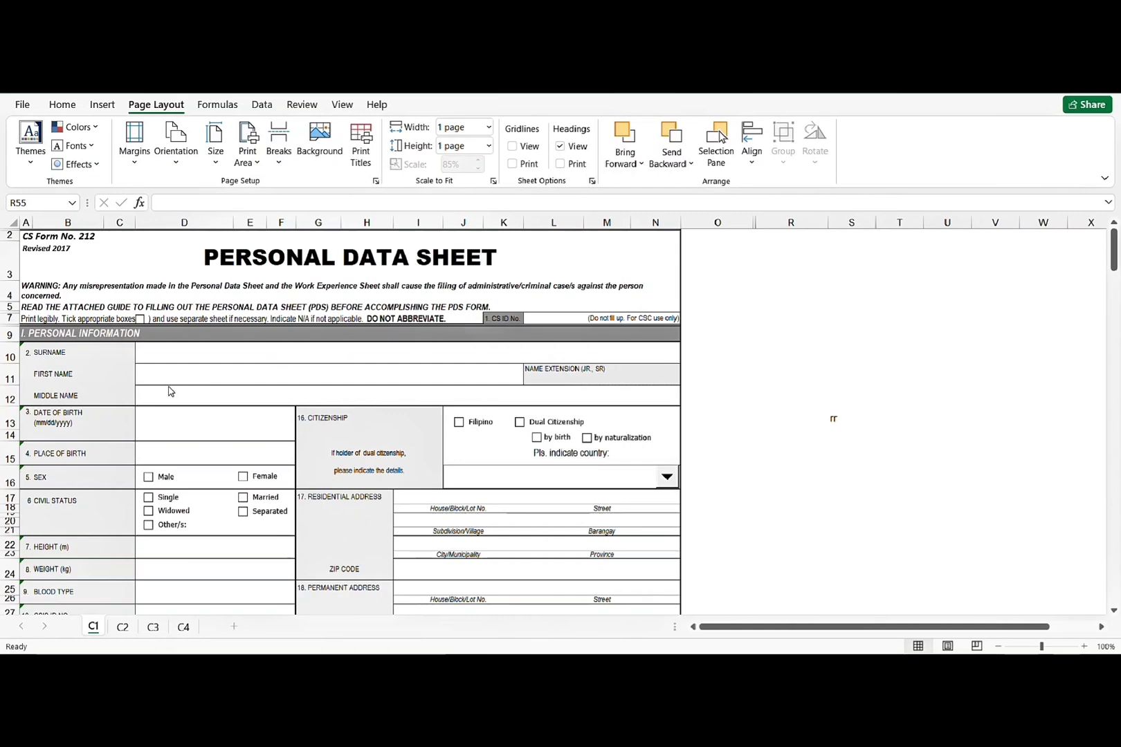
# - Select the whole form on sheet C1, A1:N60, from the signature row upward
pyautogui.scroll(-4, 283, 562)
pyautogui.scroll(-4, 284, 562)
pyautogui.scroll(-5, 285, 560)
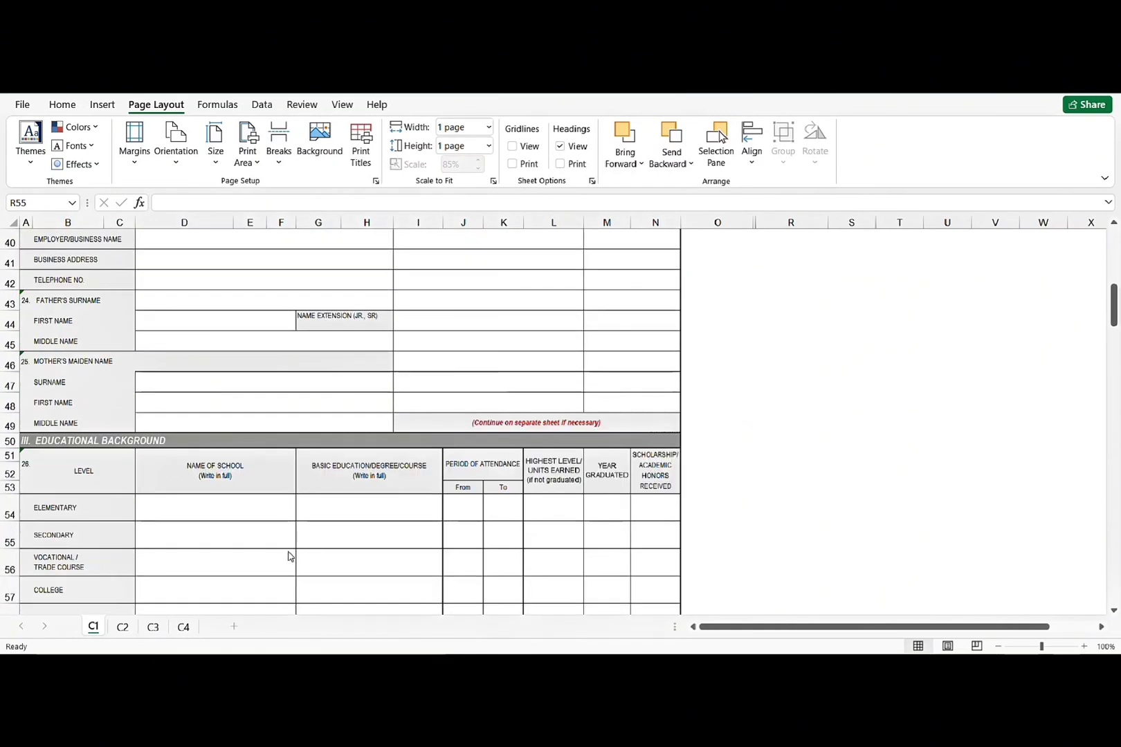
pyautogui.scroll(-1, 288, 559)
pyautogui.scroll(-2, 290, 557)
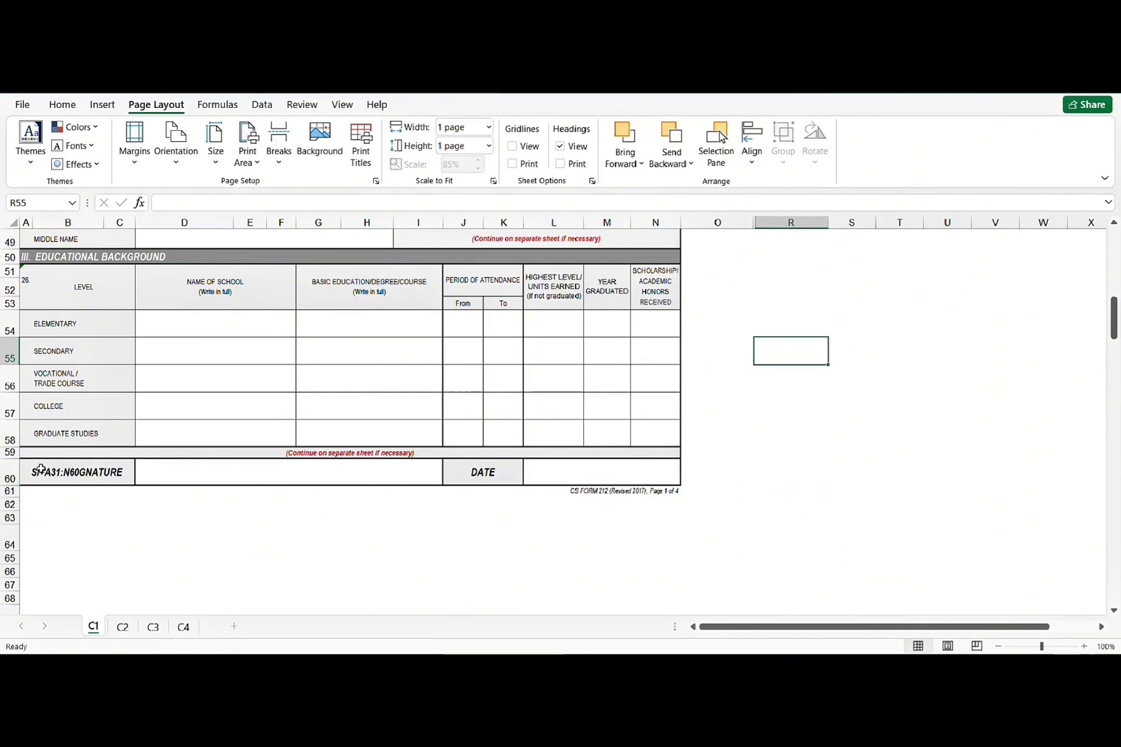
pyautogui.moveTo(38, 469)
pyautogui.mouseDown()
pyautogui.moveTo(277, 477)
pyautogui.moveTo(579, 425)
pyautogui.moveTo(589, 235)
pyautogui.mouseUp()
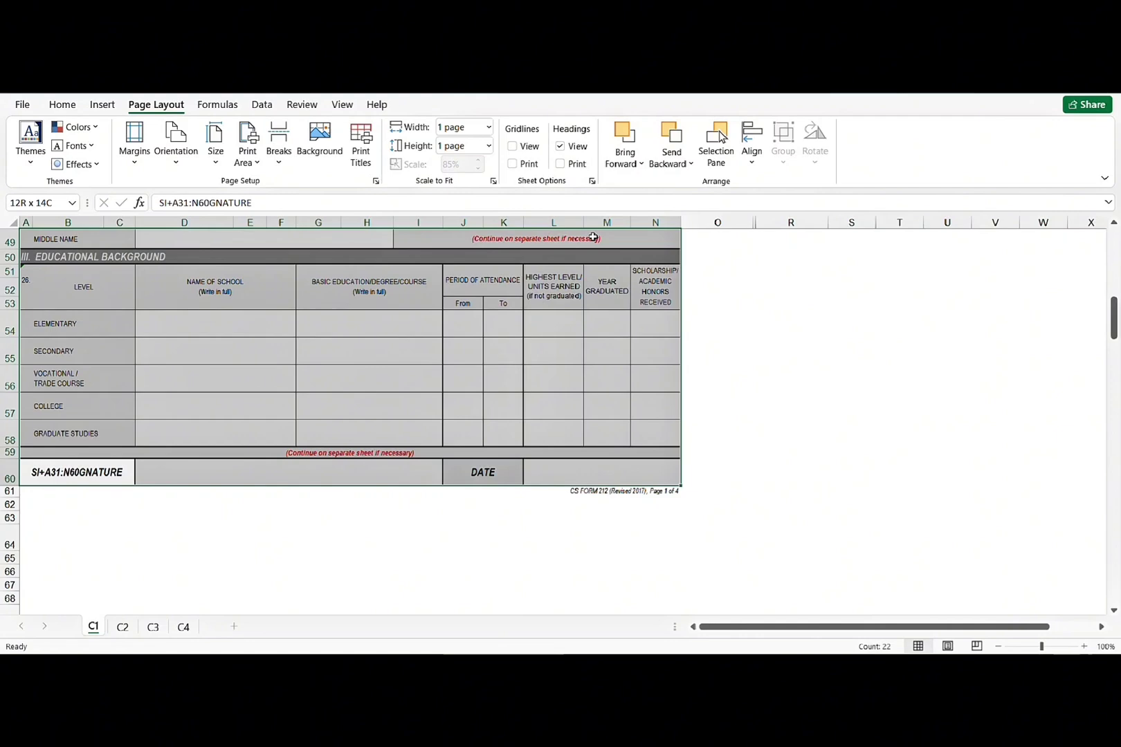
pyautogui.moveTo(593, 237)
pyautogui.mouseDown()
pyautogui.moveTo(595, 227)
pyautogui.moveTo(601, 243)
pyautogui.moveTo(605, 224)
pyautogui.mouseUp()
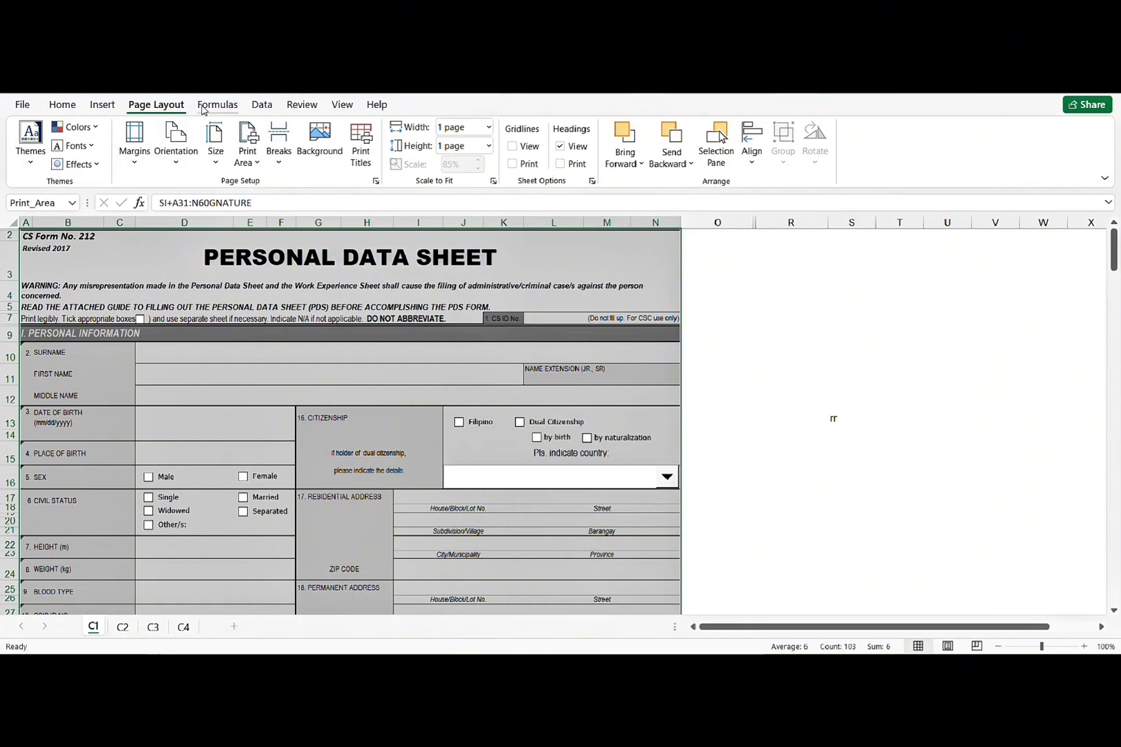
# - Apply 0.3 custom margins on all sides, 0.4 header and footer, centred horizontally
pyautogui.click(137, 166)
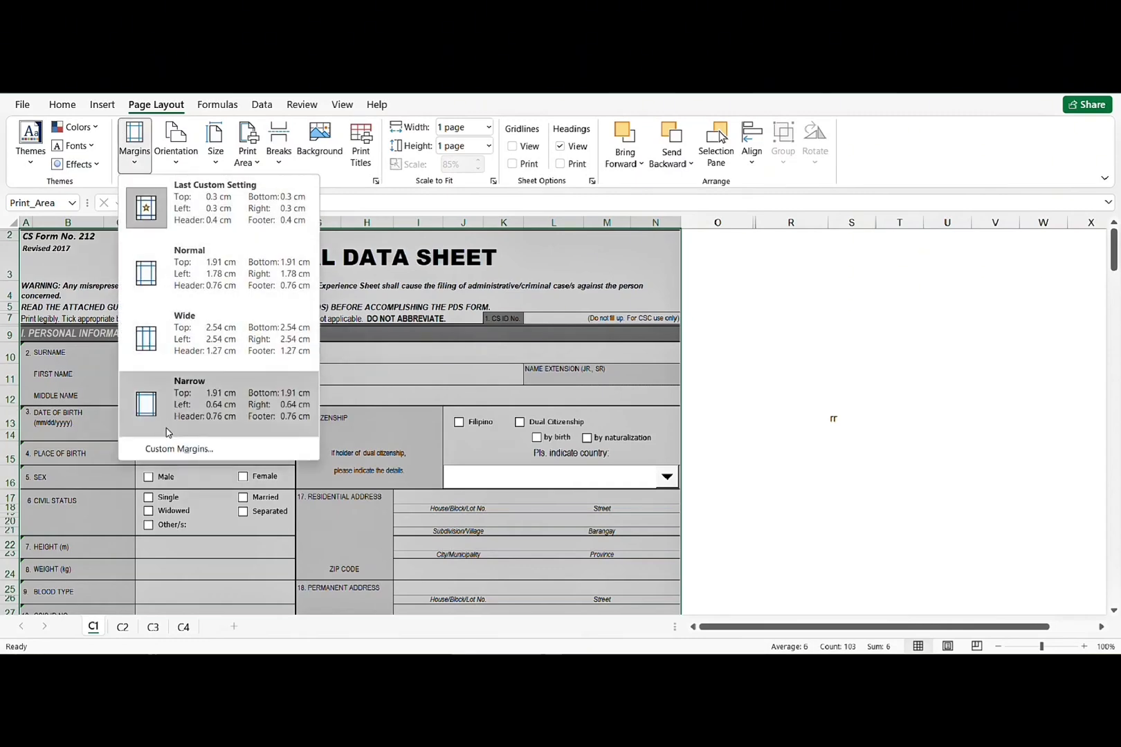
pyautogui.click(162, 449)
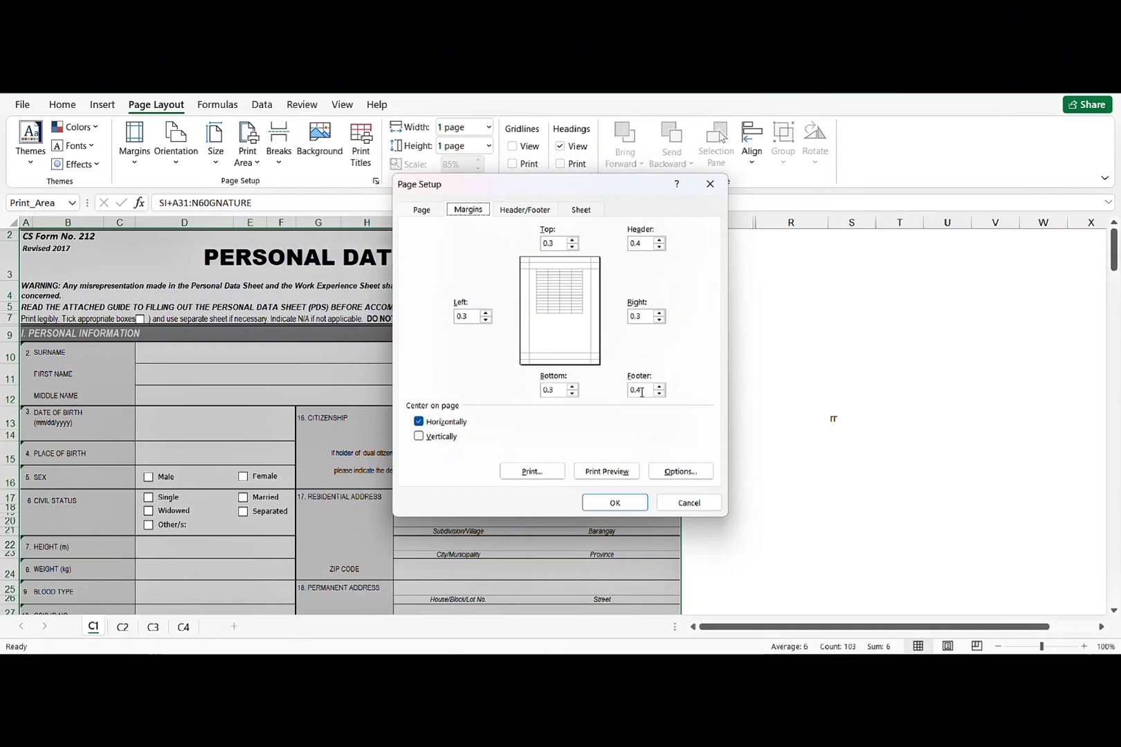
pyautogui.click(608, 504)
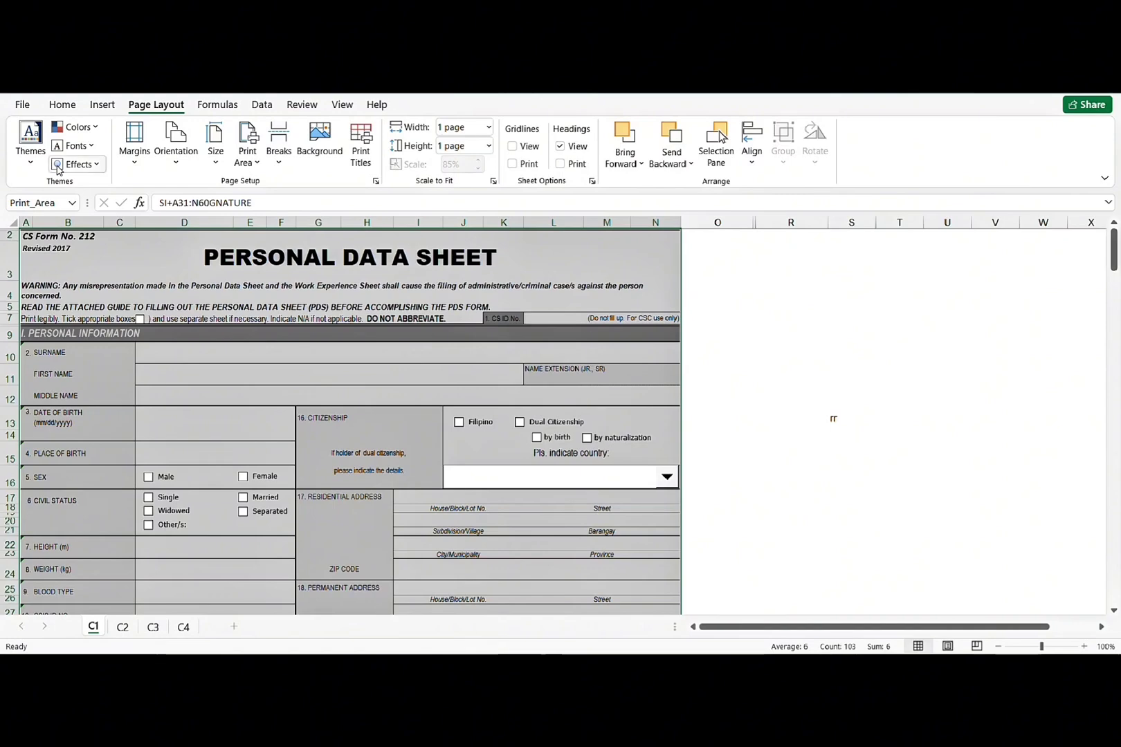
# - Set the print paper size to Legal
pyautogui.click(22, 107)
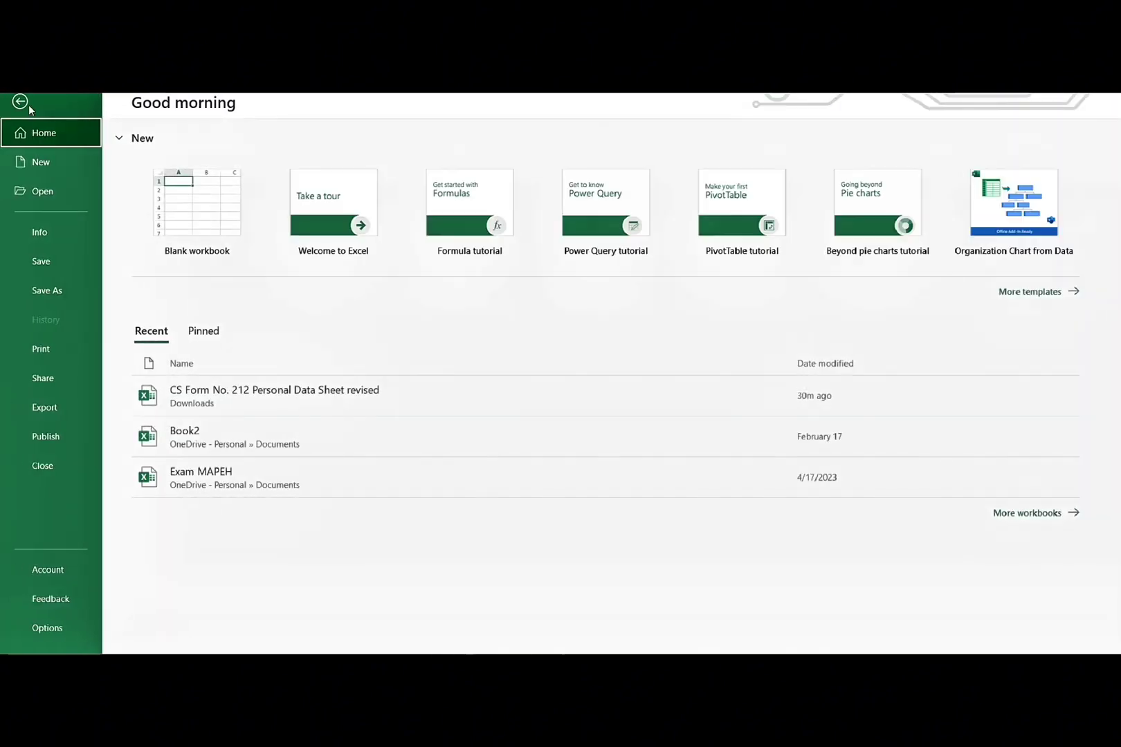
pyautogui.click(46, 357)
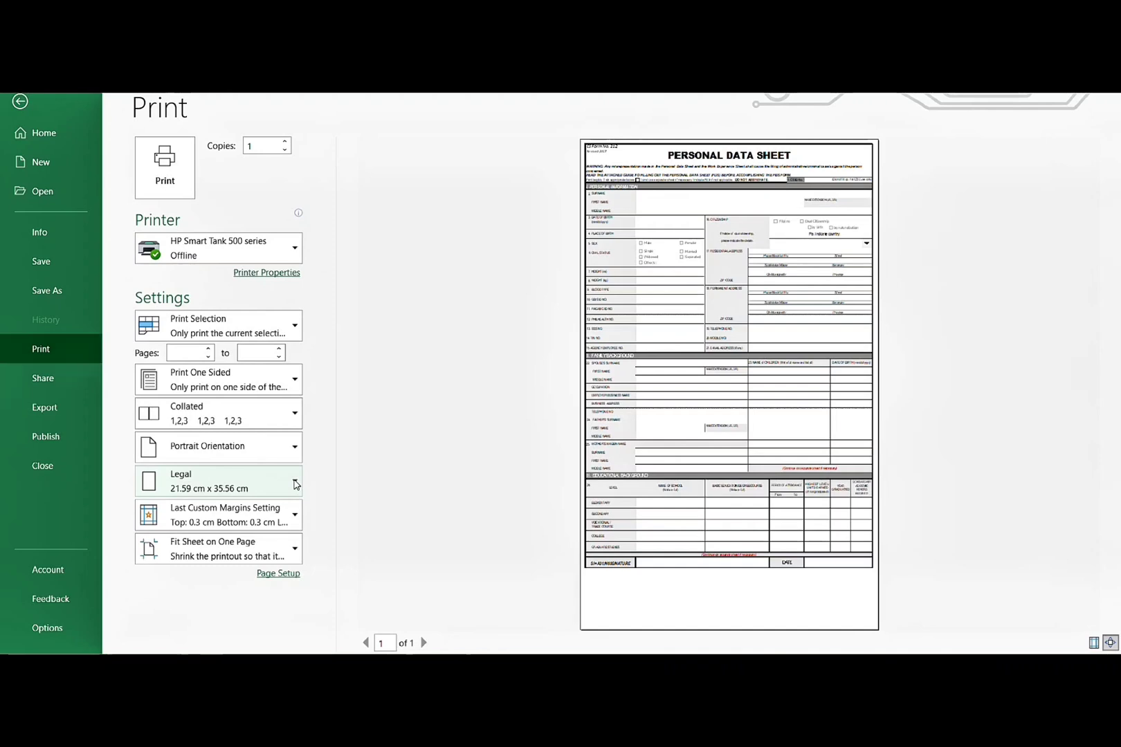
pyautogui.click(296, 484)
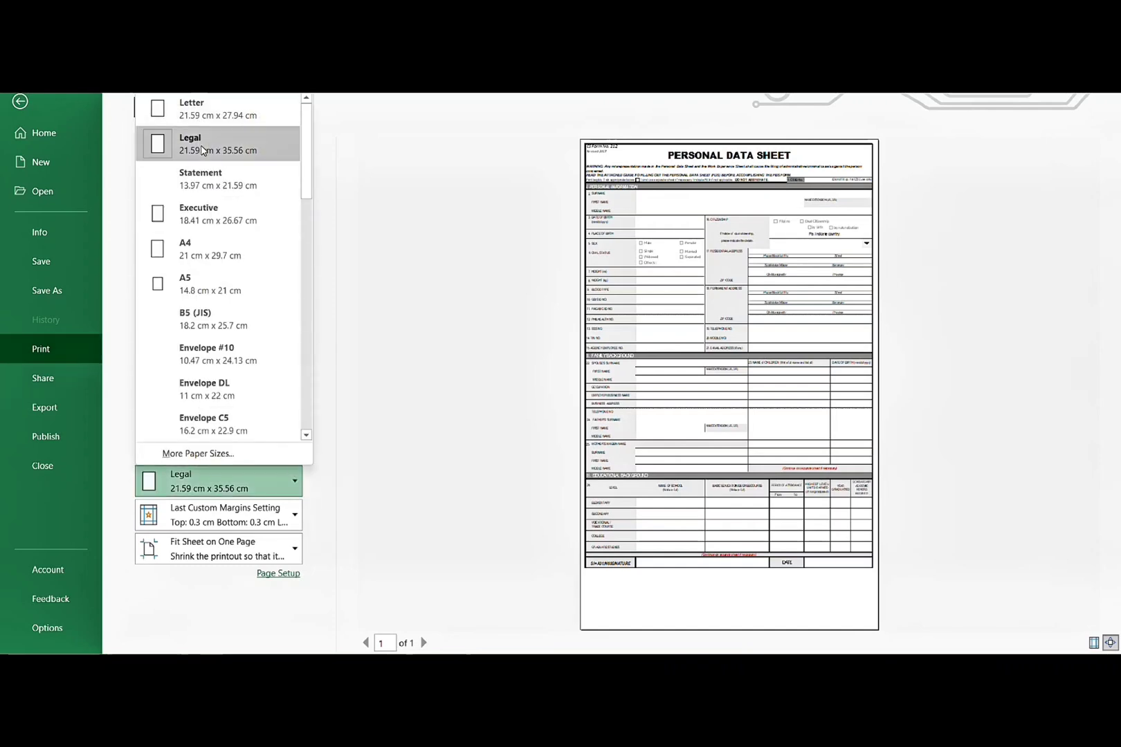
pyautogui.click(201, 149)
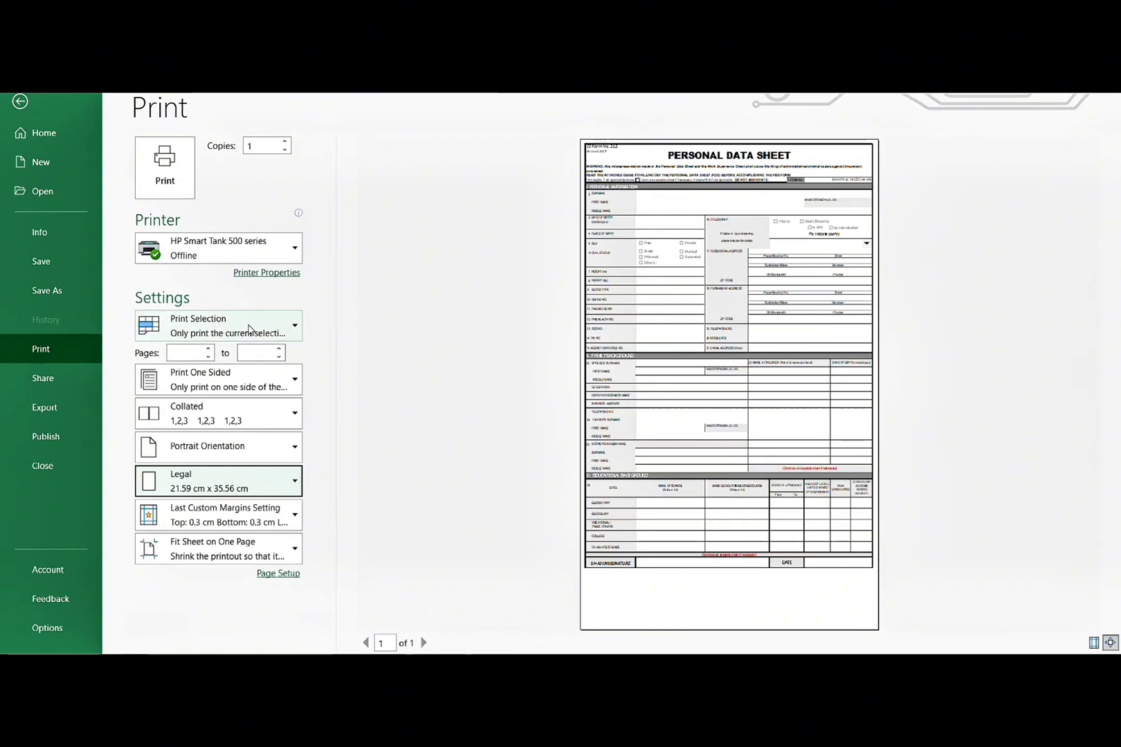
# - Print only the selected area, fitted to one page, and return to the worksheet
pyautogui.click(293, 329)
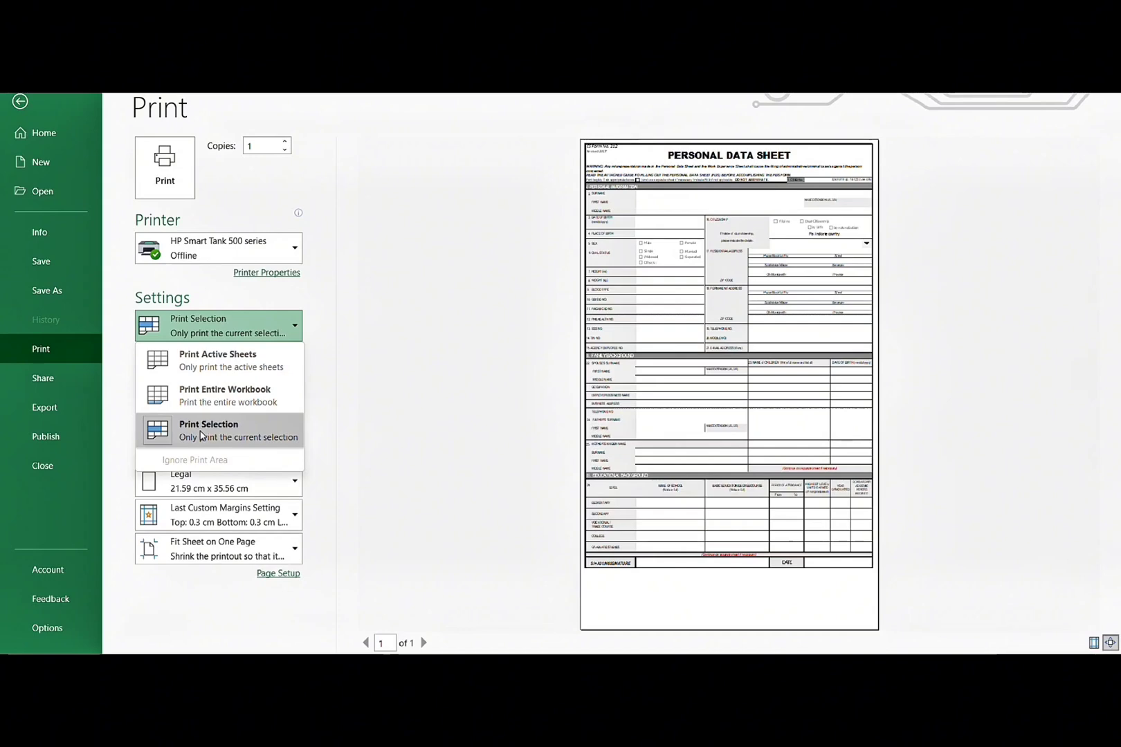
pyautogui.click(202, 436)
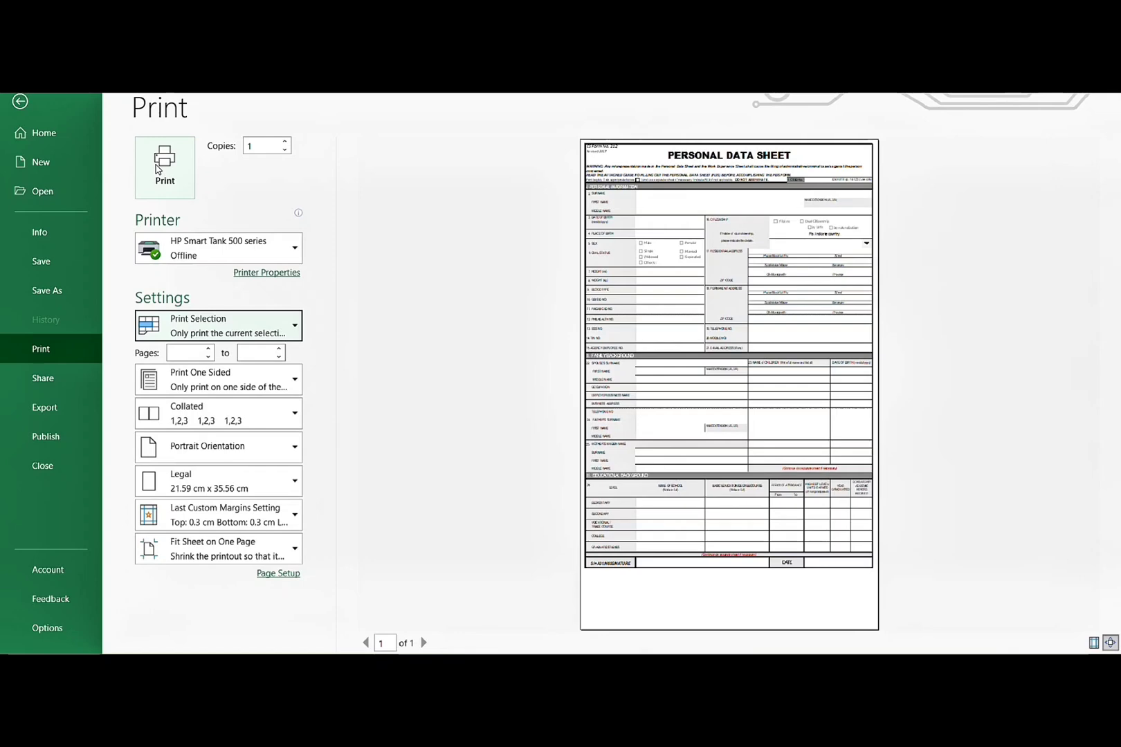
pyautogui.click(19, 103)
# - Look through sheets C2 and C3 of the Personal Data Sheet
pyautogui.scroll(-3, 216, 465)
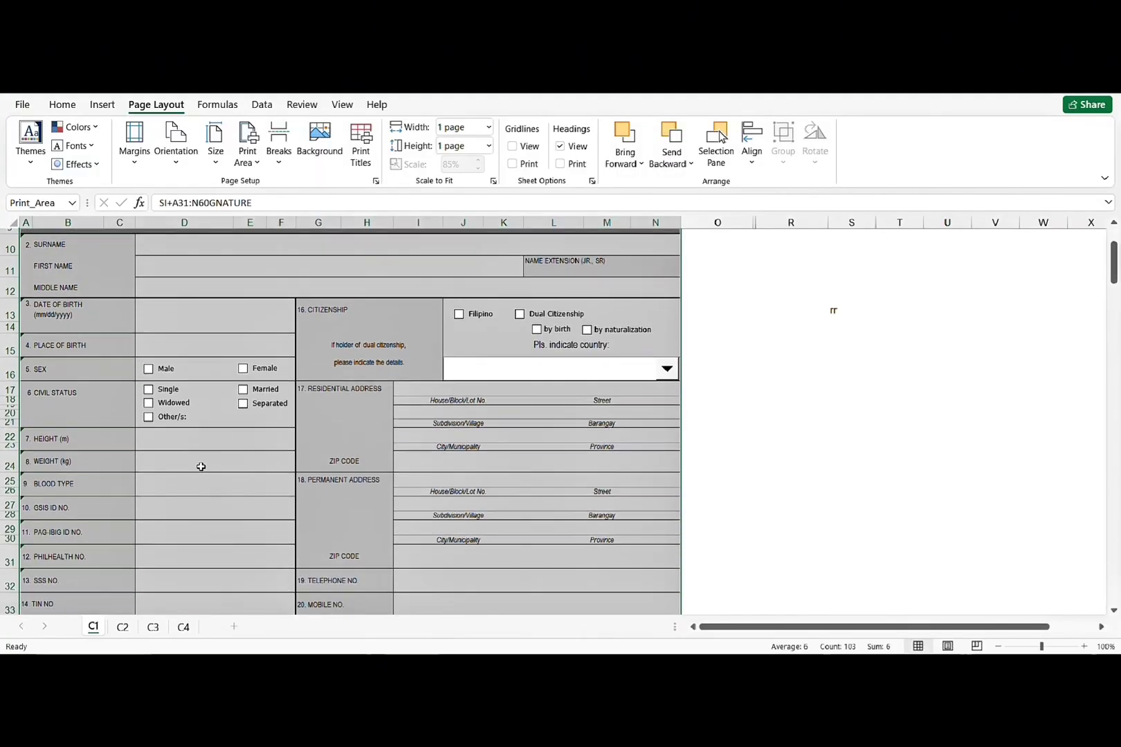
pyautogui.scroll(-3, 200, 461)
pyautogui.scroll(-1, 200, 462)
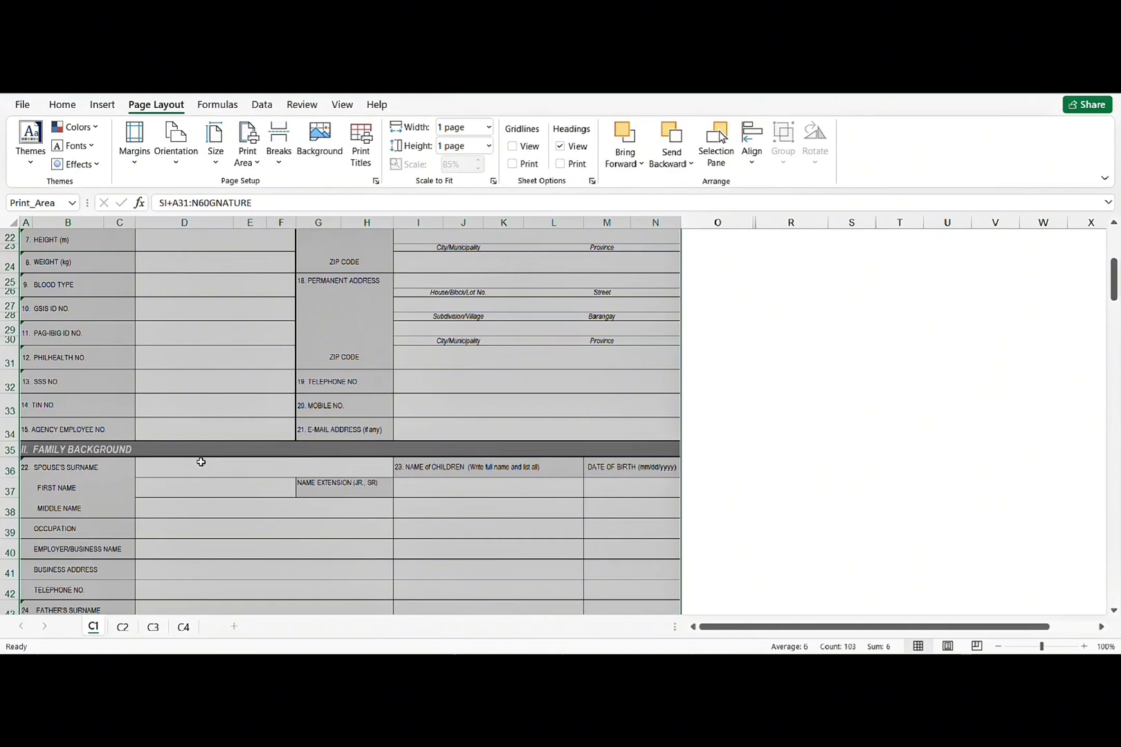
pyautogui.click(122, 627)
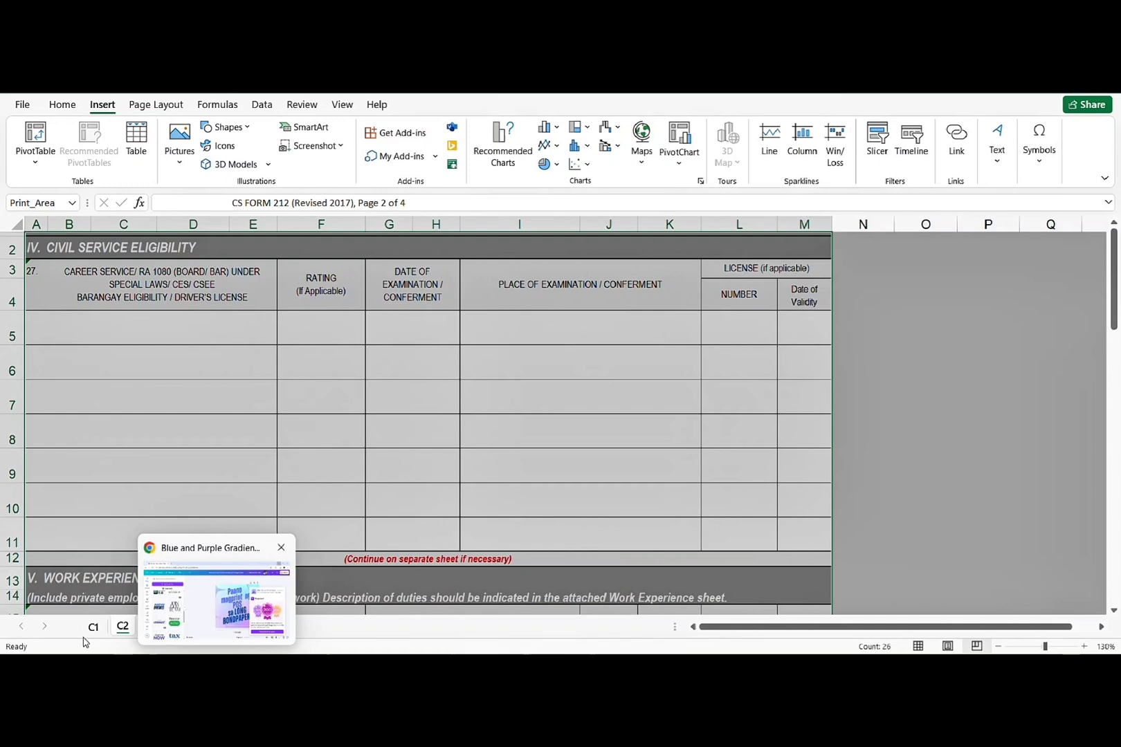
pyautogui.click(151, 630)
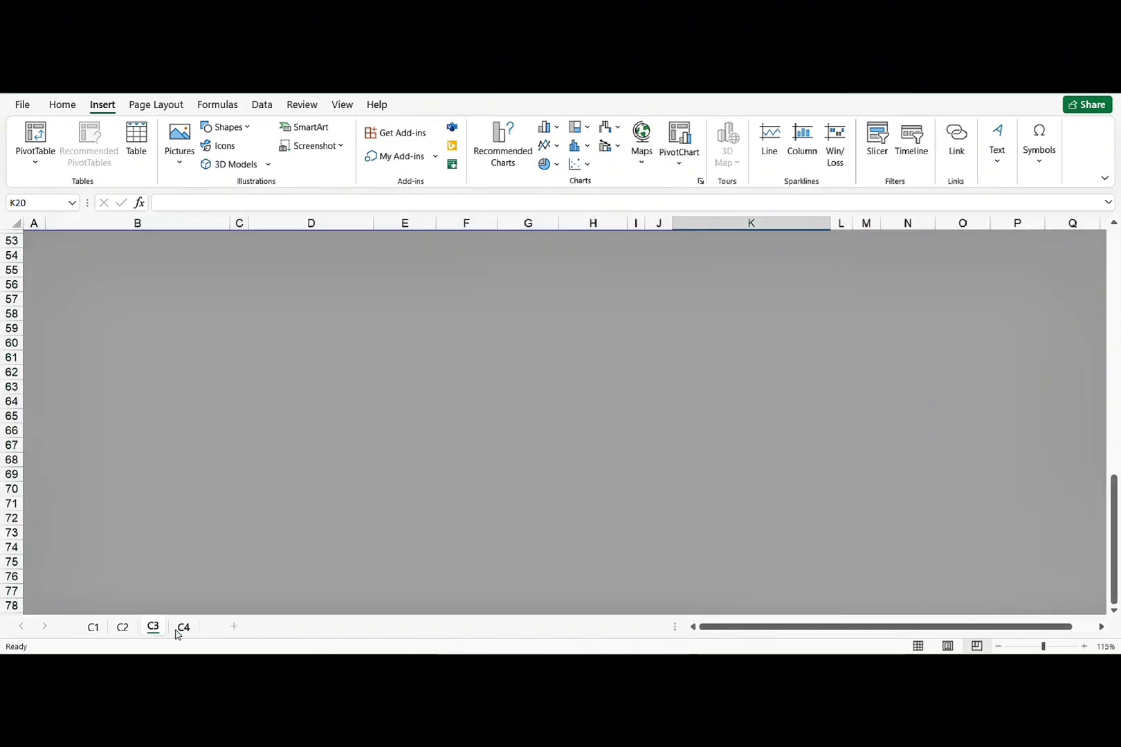
pyautogui.scroll(6, 268, 501)
pyautogui.scroll(10, 265, 509)
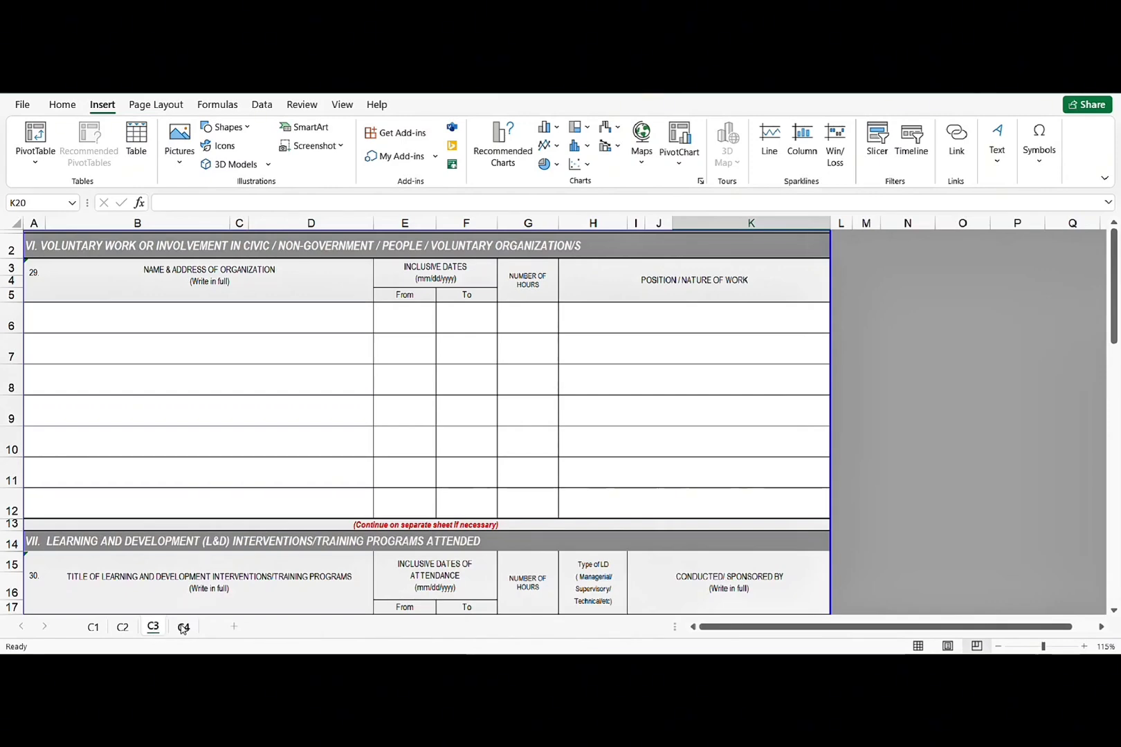
# - Go to sheet C4 with questions 34–38 and show it in Normal view
pyautogui.click(183, 627)
pyautogui.scroll(5, 346, 334)
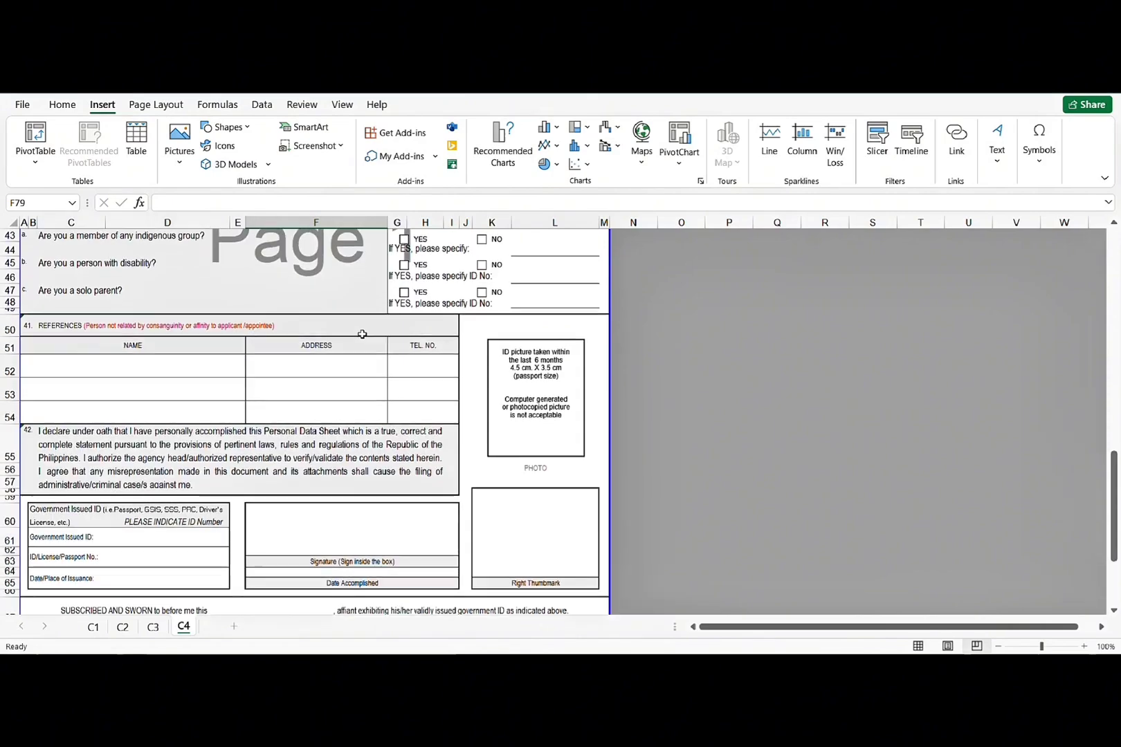
pyautogui.scroll(8, 362, 334)
pyautogui.scroll(5, 365, 332)
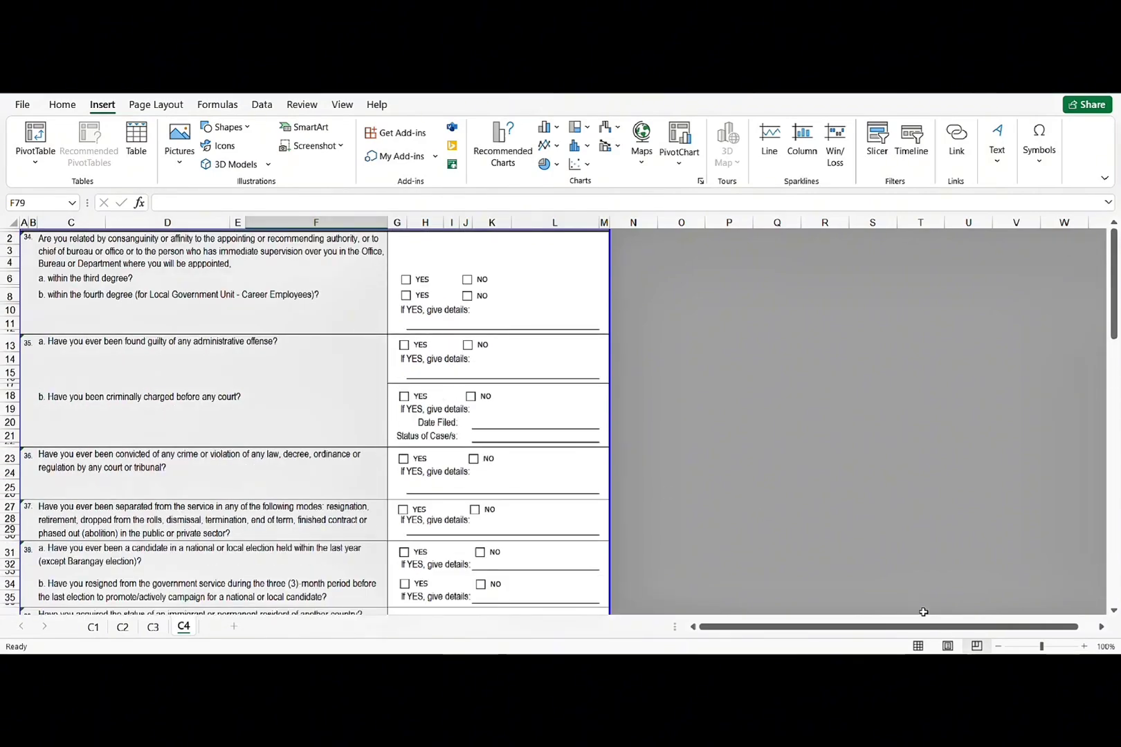
pyautogui.click(919, 647)
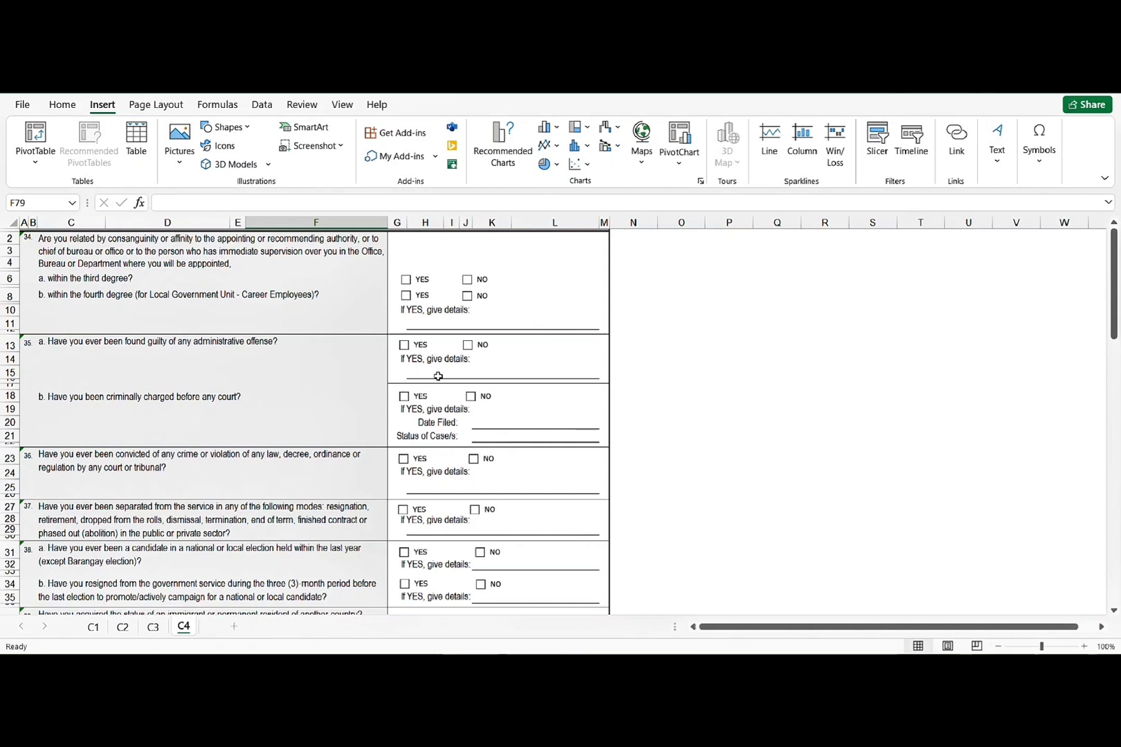
# - Give sheet C4 custom margins: top and right 0.3, bottom 0.33, footer 0.4
pyautogui.click(156, 105)
pyautogui.click(136, 158)
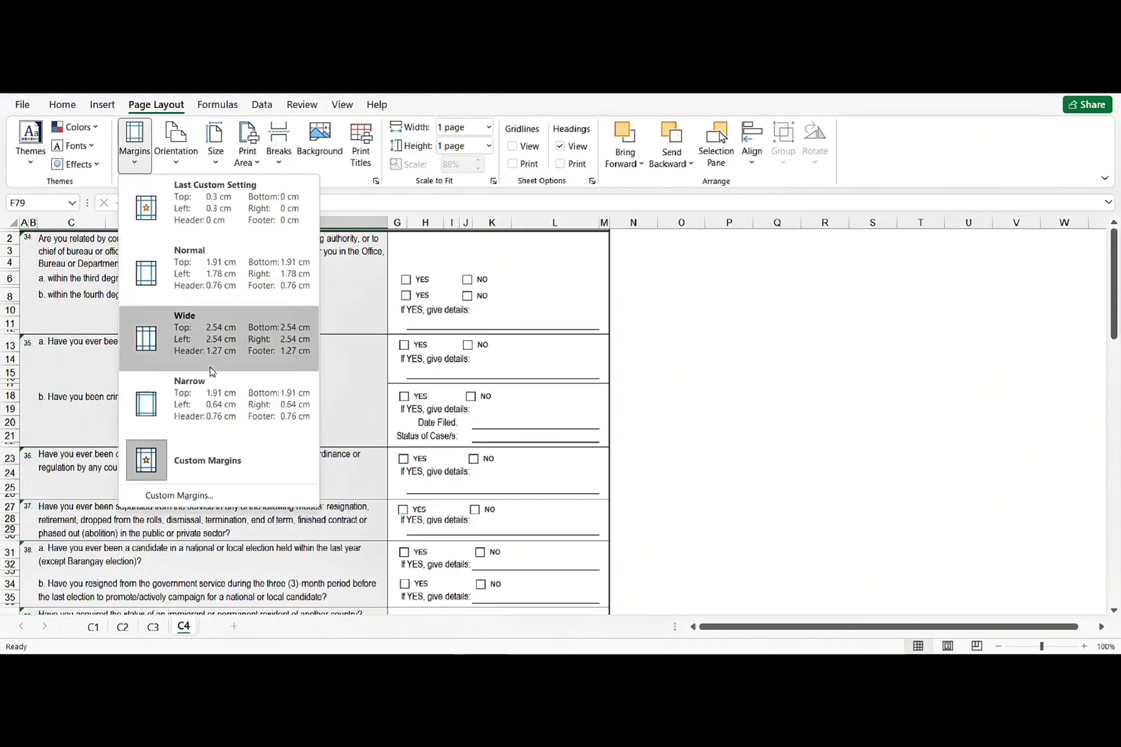
pyautogui.click(232, 496)
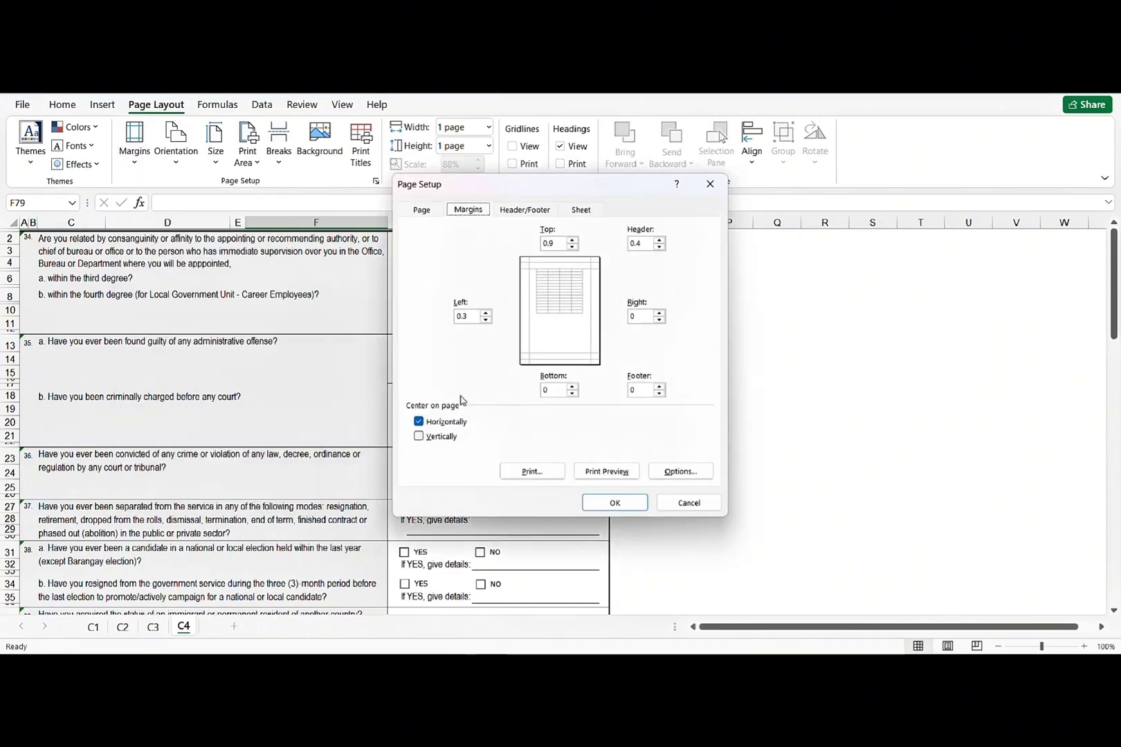
pyautogui.click(555, 243)
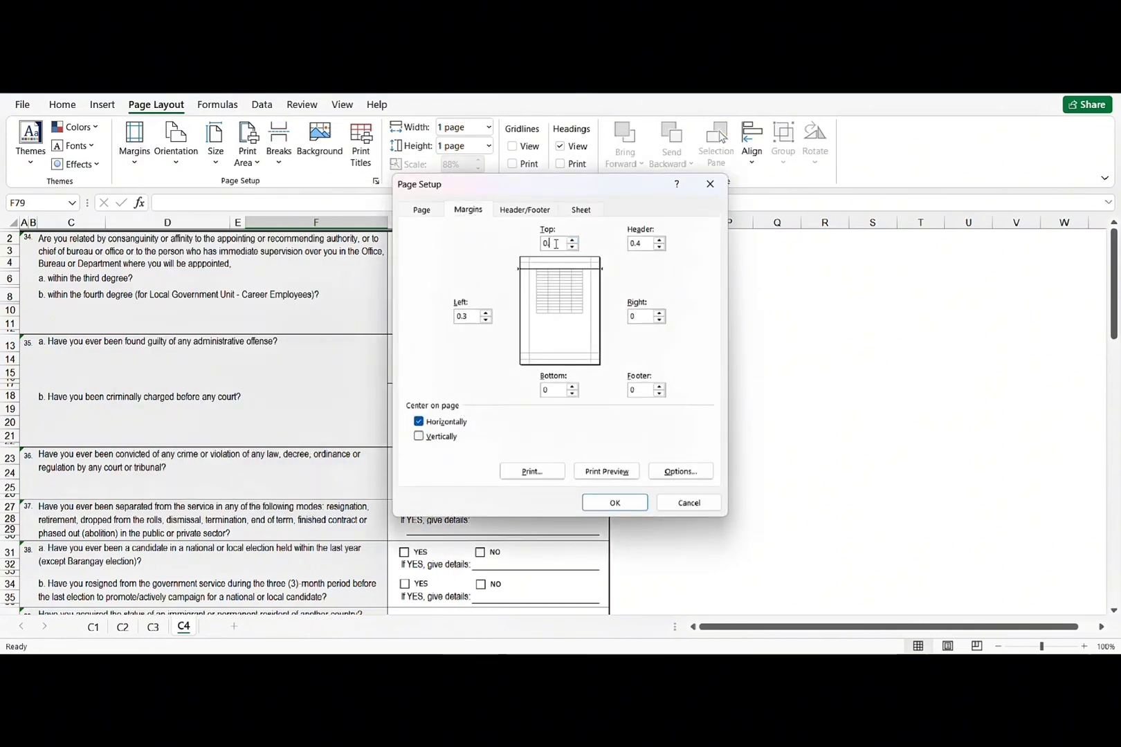
pyautogui.write('.3')
pyautogui.click(635, 318)
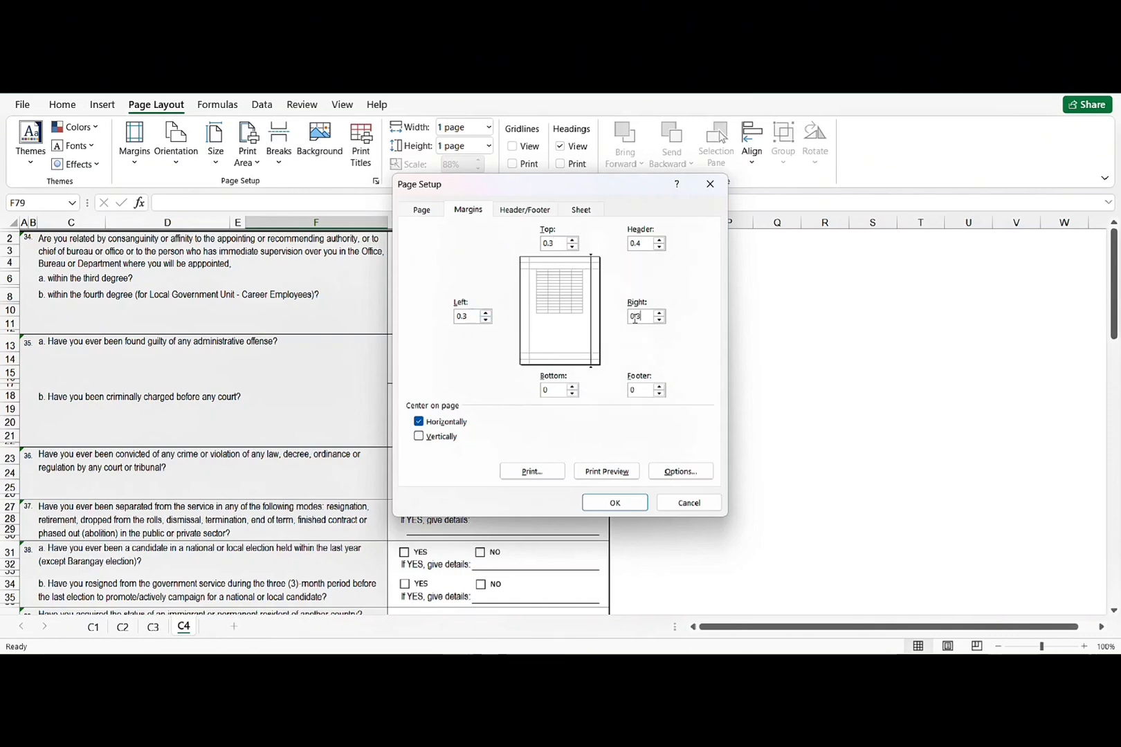
pyautogui.click(552, 391)
pyautogui.write('.33')
pyautogui.click(640, 387)
pyautogui.click(616, 505)
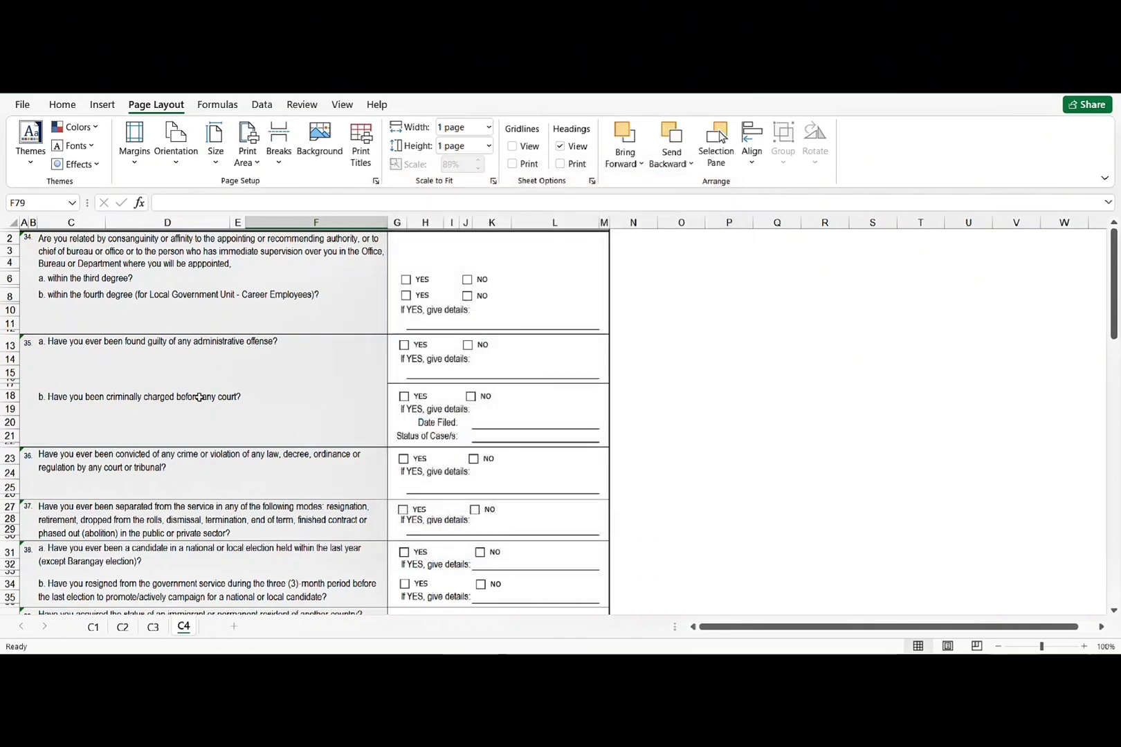
pyautogui.click(24, 105)
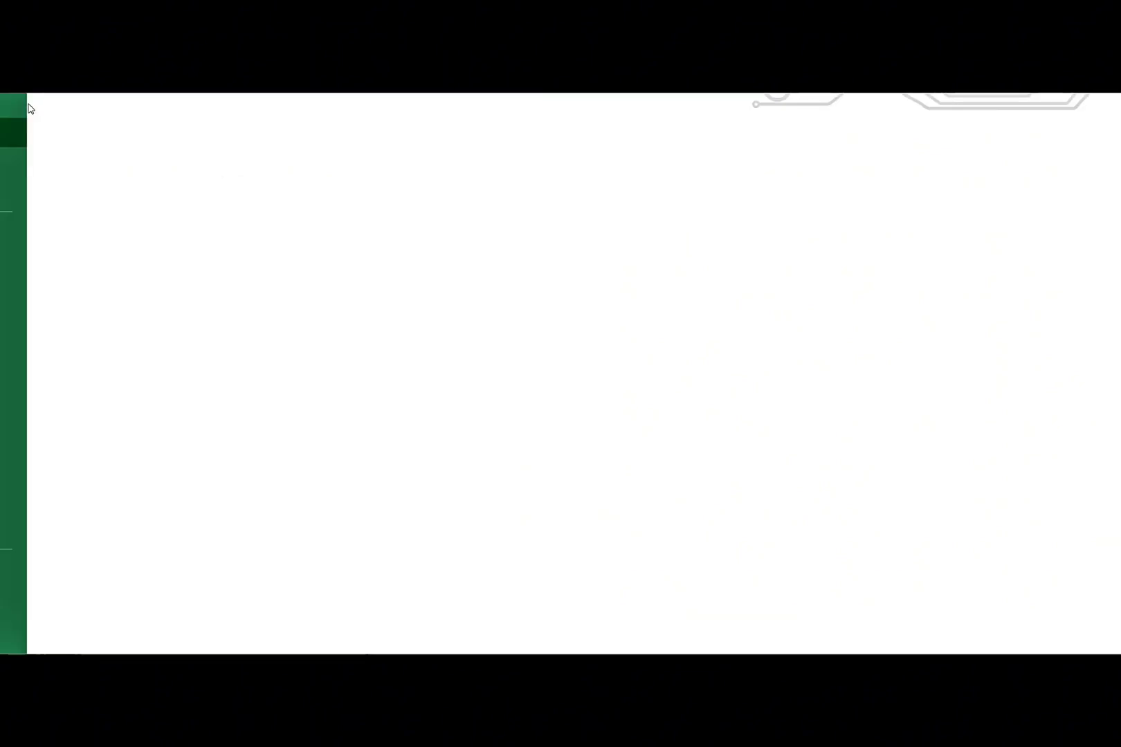
pyautogui.click(41, 354)
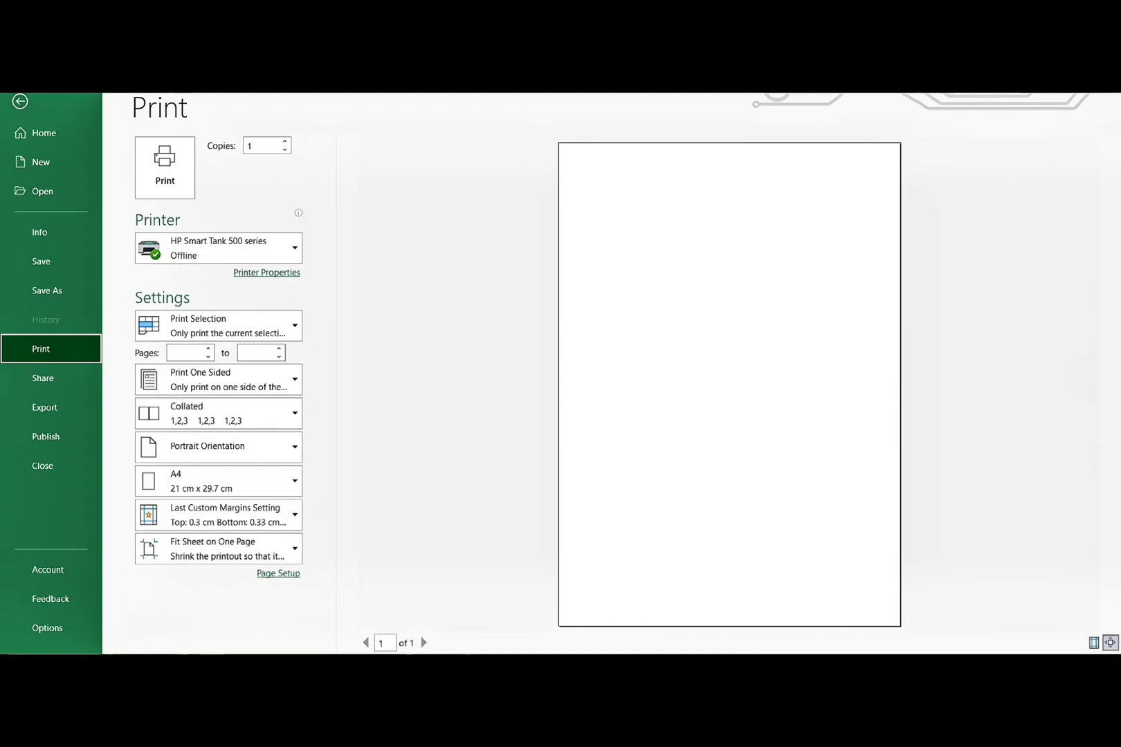
pyautogui.click(19, 102)
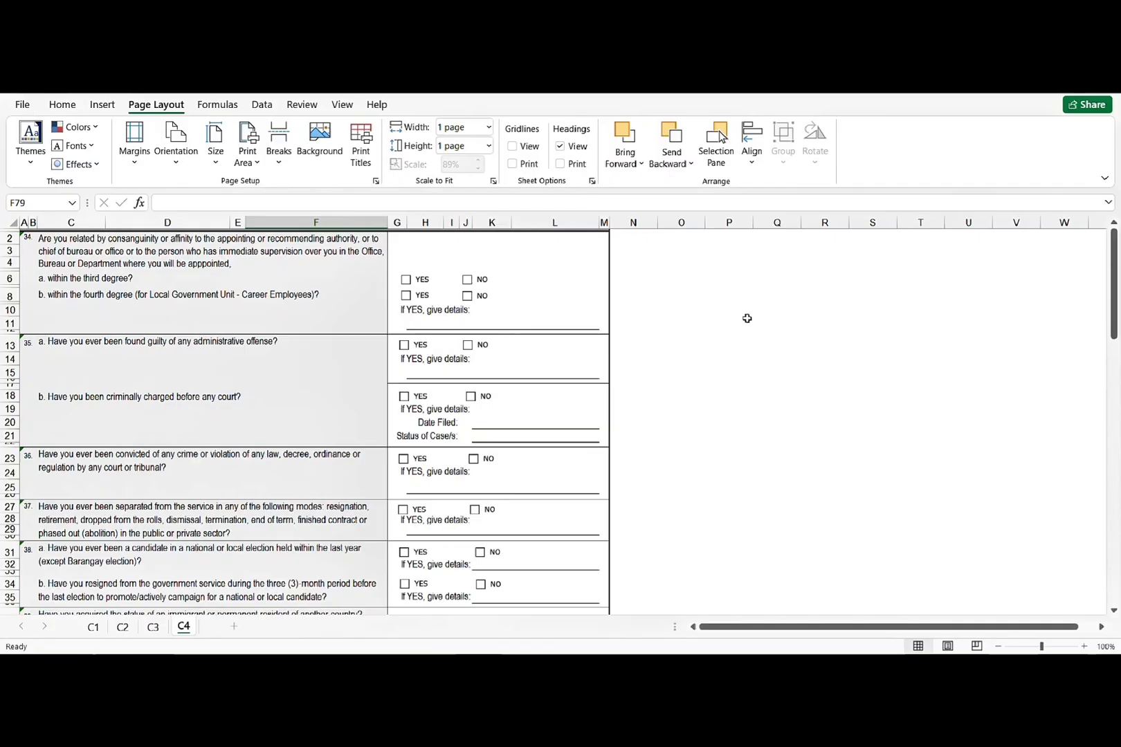